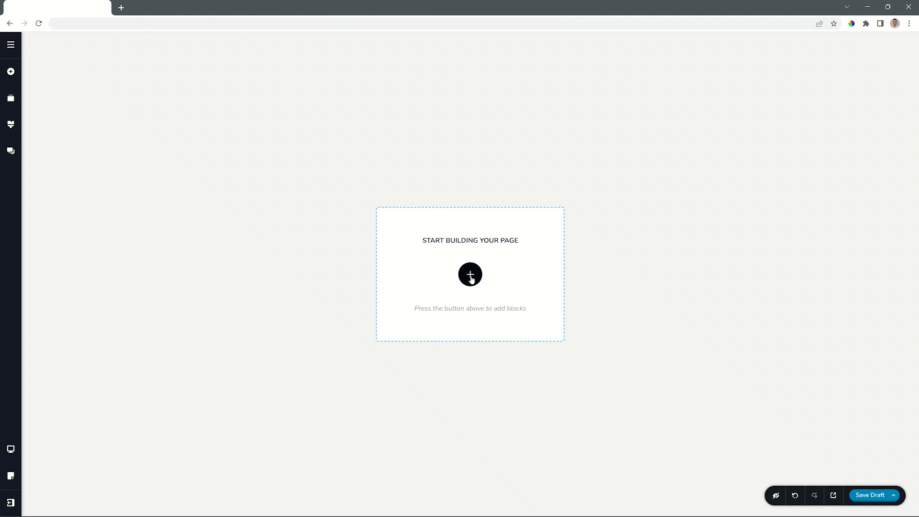
click(470, 277)
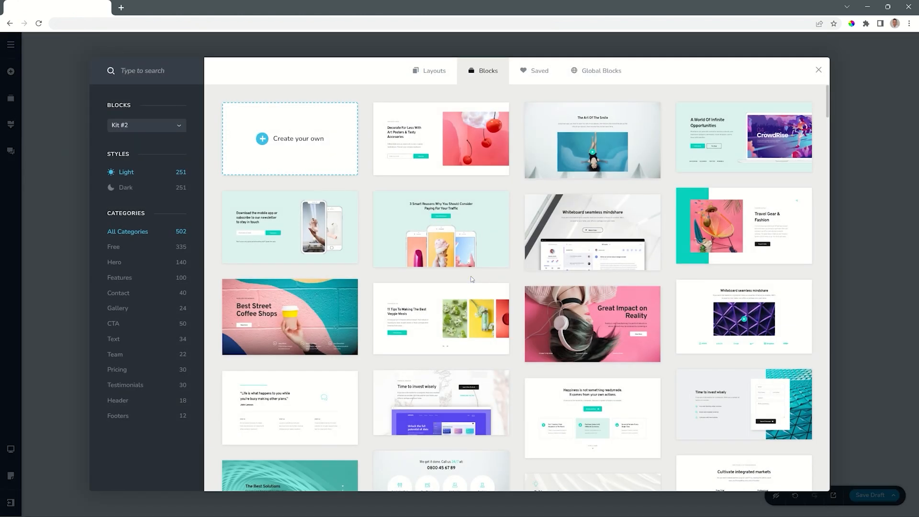
click(289, 140)
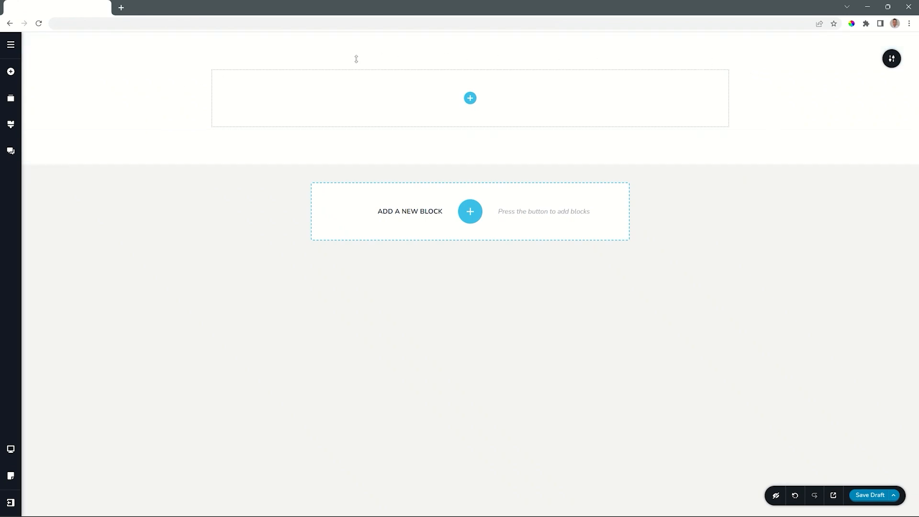
mouse_move(356, 59)
click(795, 496)
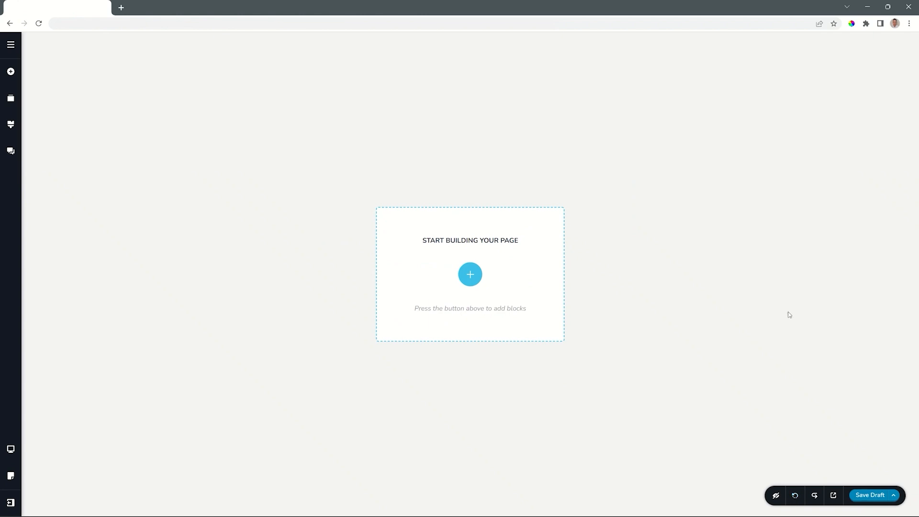
- Open the block library and examine the available light-style block designs in Kit #2
click(470, 275)
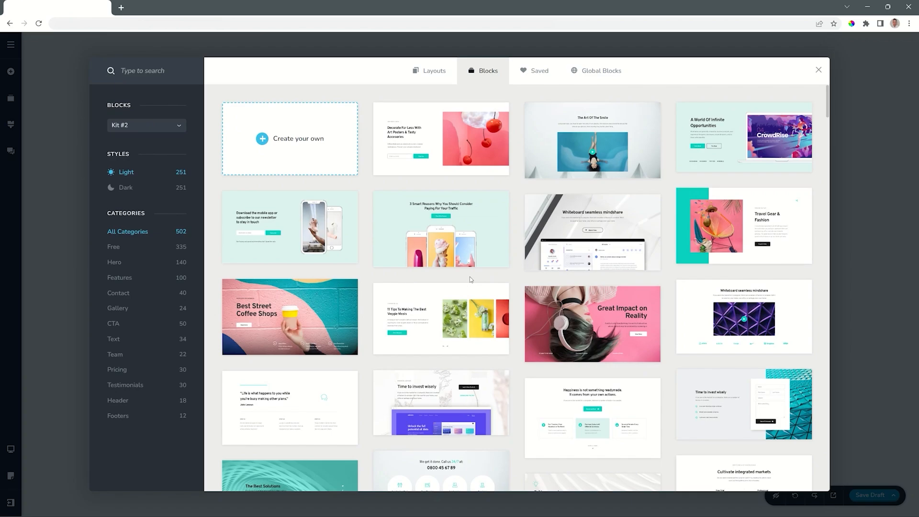
scroll(537, 148, down, 6)
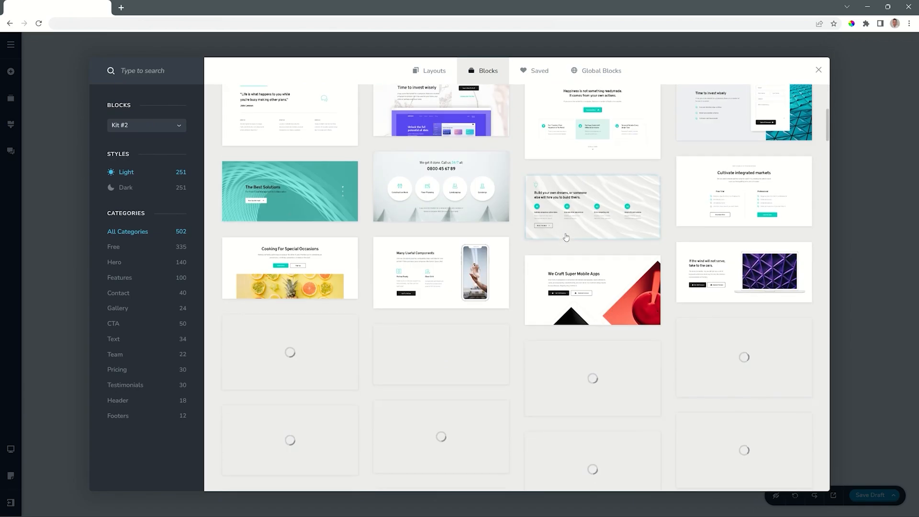
scroll(566, 237, down, 13)
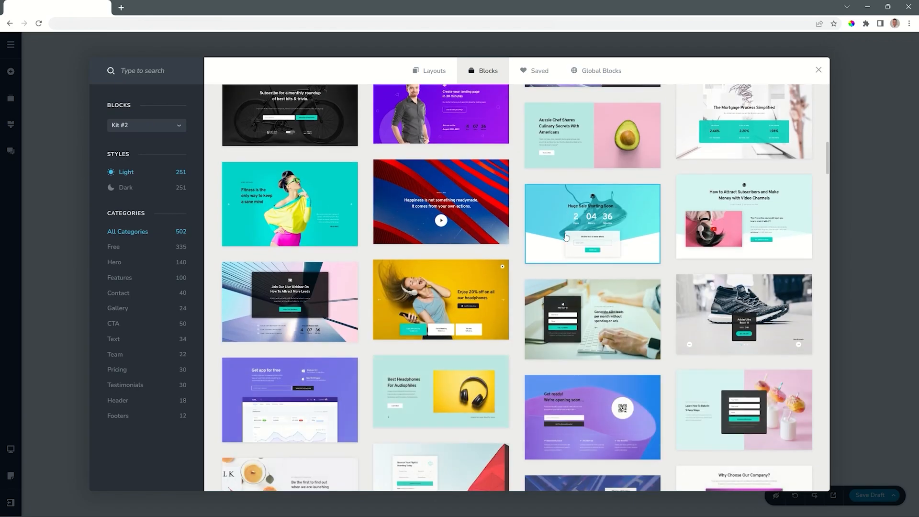
scroll(566, 237, down, 11)
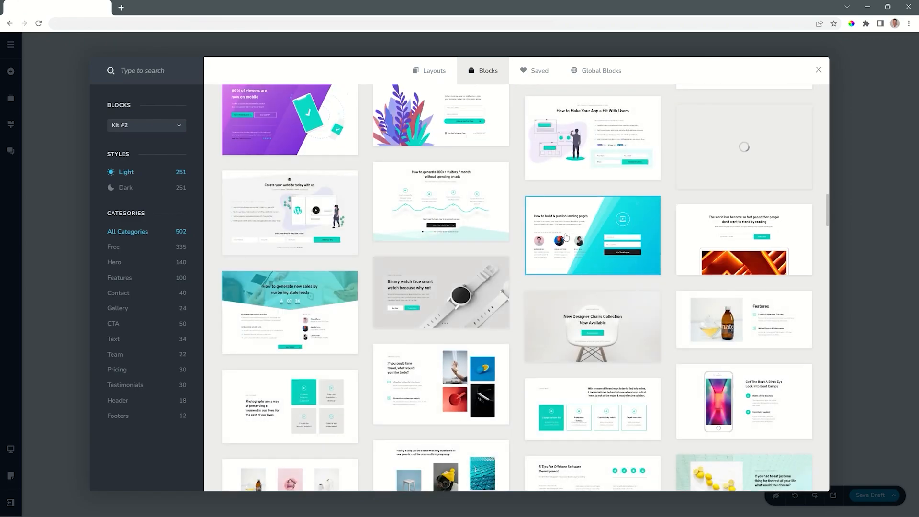
scroll(566, 237, down, 6)
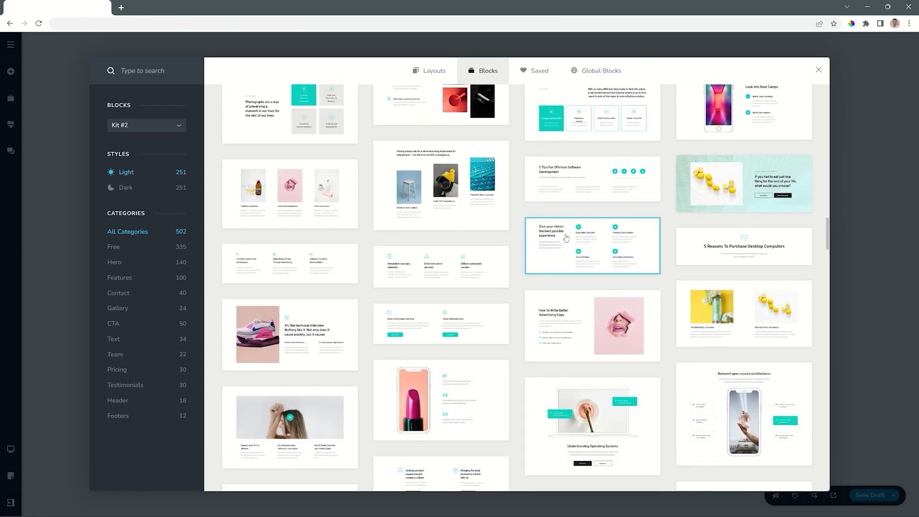
scroll(566, 238, down, 4)
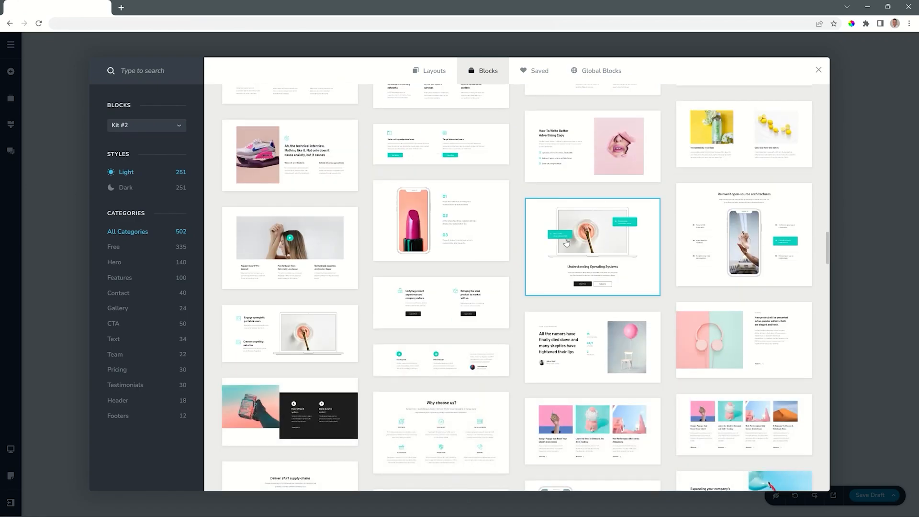
scroll(566, 243, down, 5)
scroll(566, 244, down, 4)
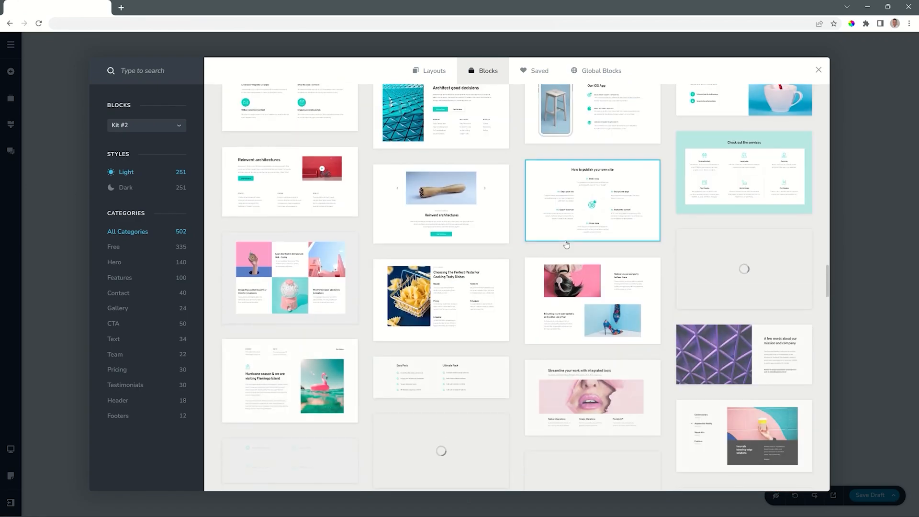
scroll(566, 245, up, 10)
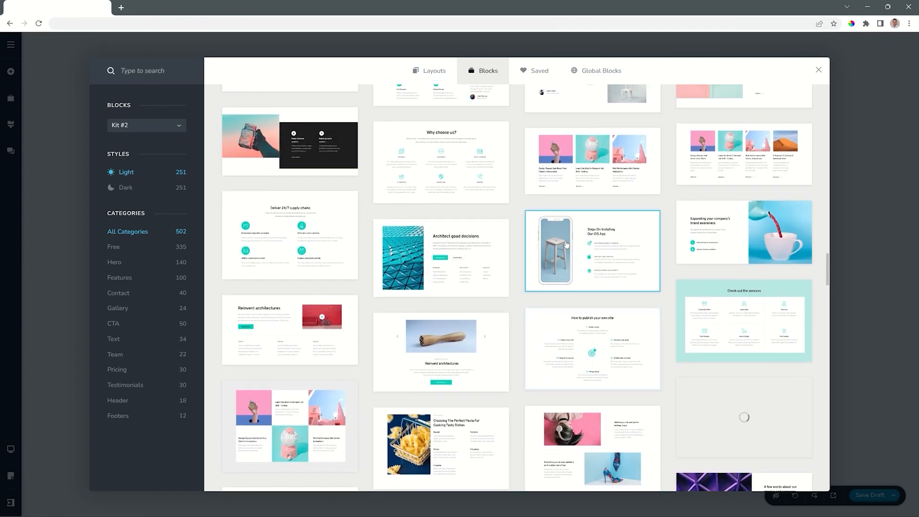
scroll(566, 245, up, 15)
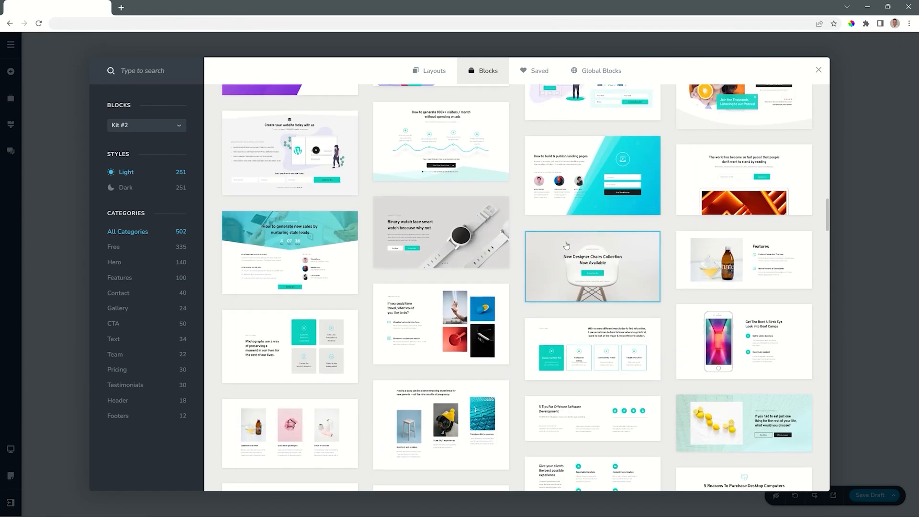
scroll(566, 244, up, 10)
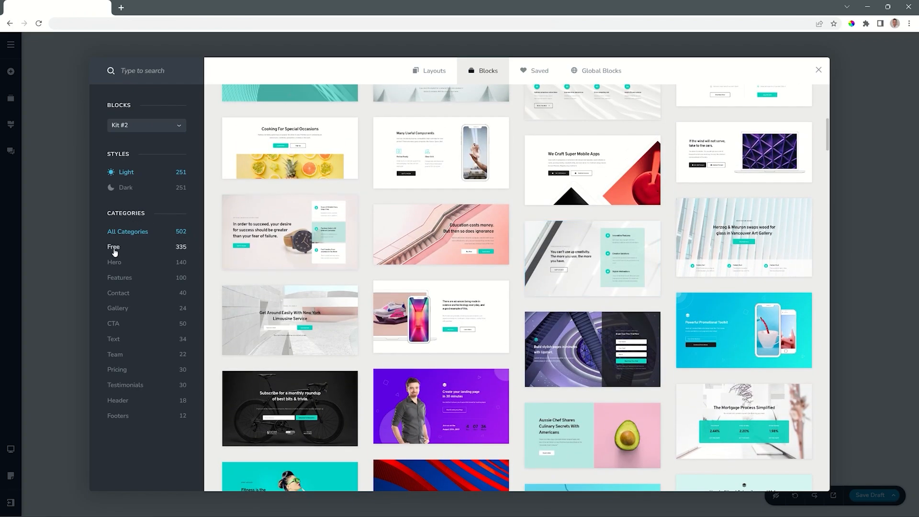
- Insert the dark-style Hero block with the headline "Herzog & Meuron swaps wood for glass in Vancouver Art Gallery"
click(117, 267)
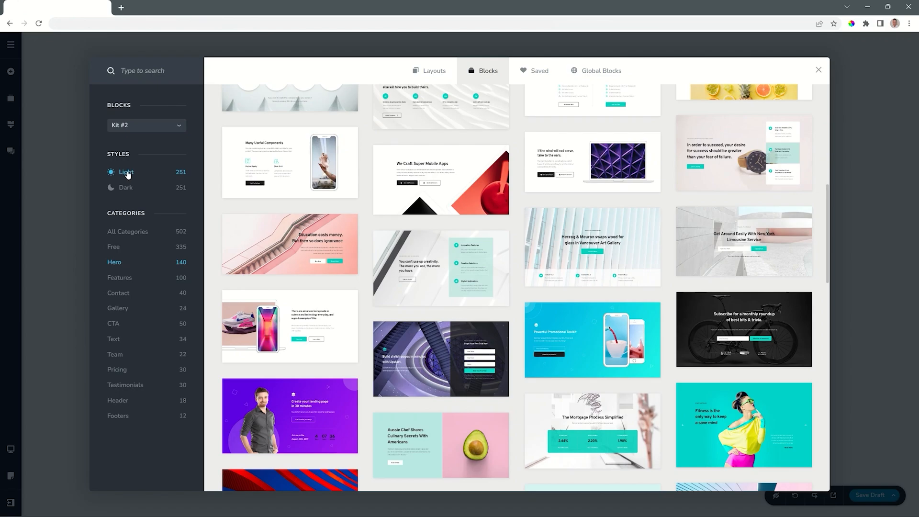
click(126, 189)
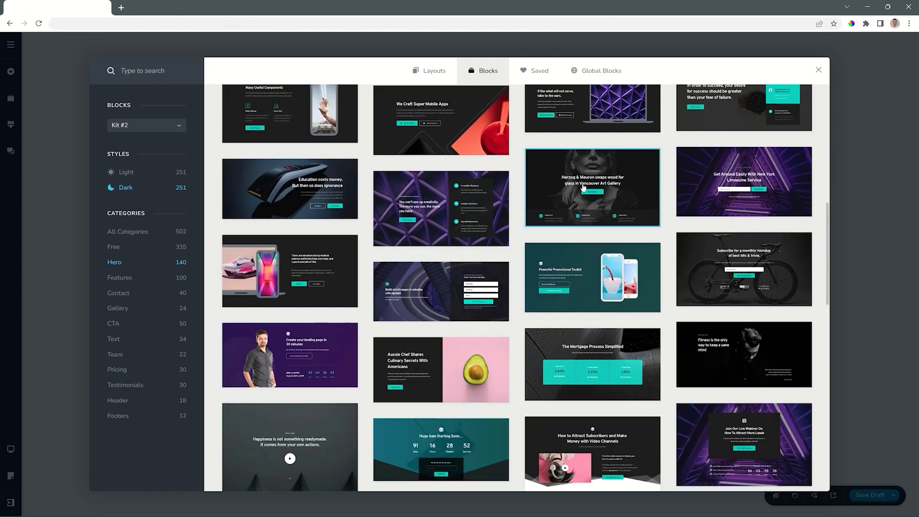
click(583, 187)
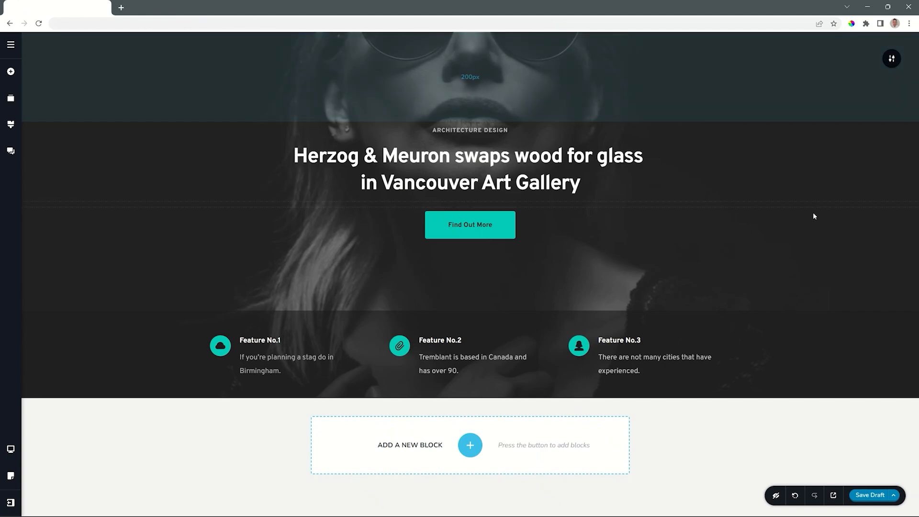
click(485, 165)
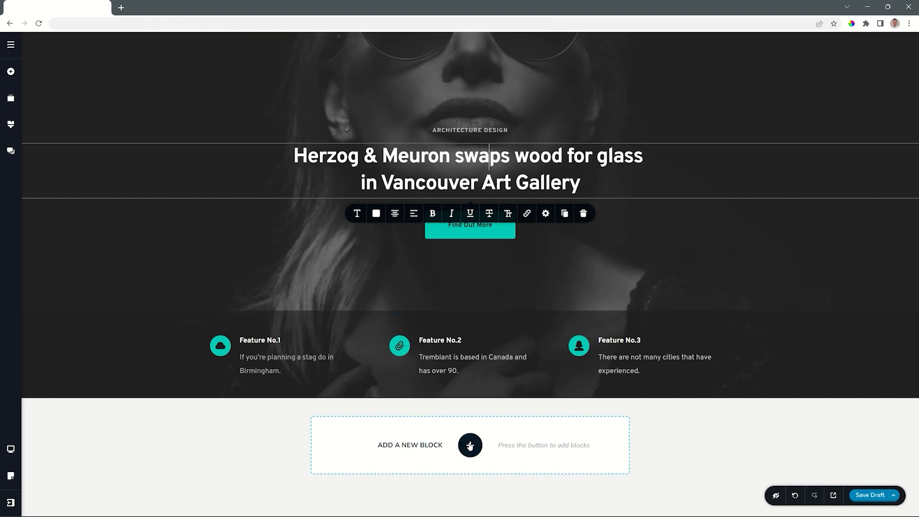
- Add the light-style Features block with three numbered text columns below the hero block
click(470, 445)
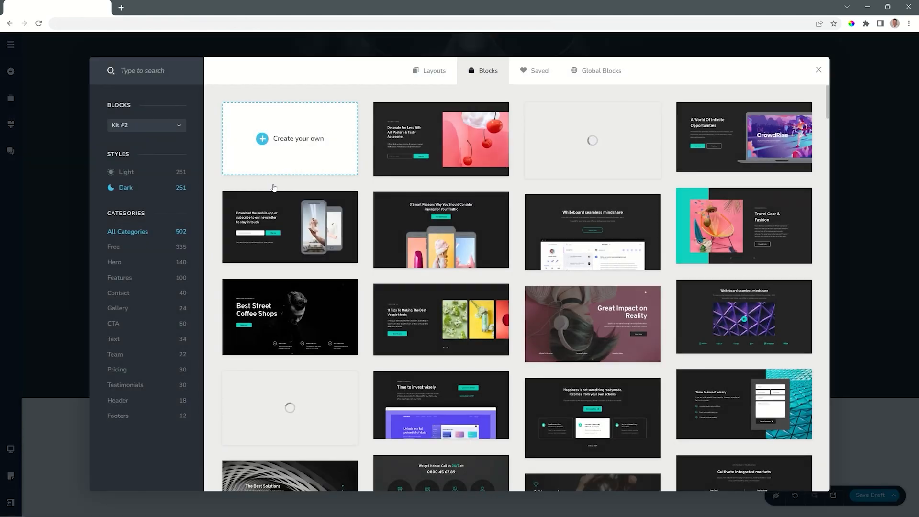
click(126, 173)
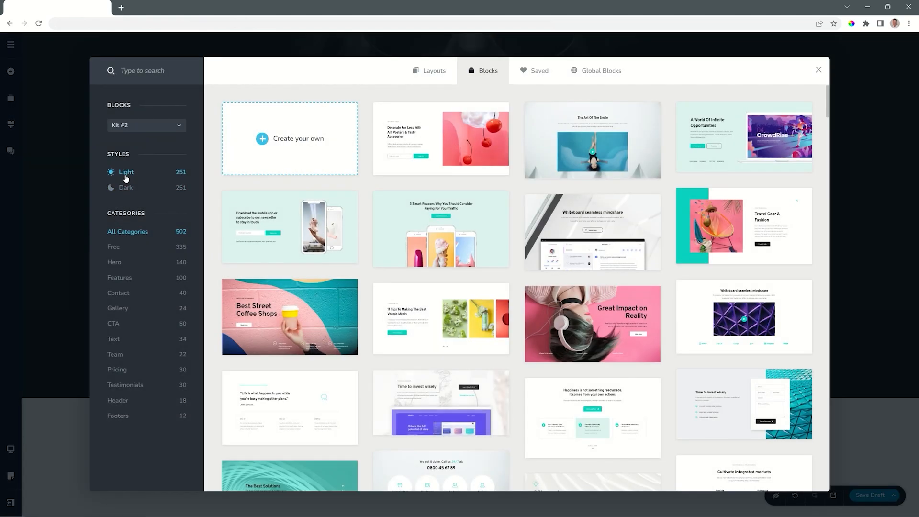
click(121, 282)
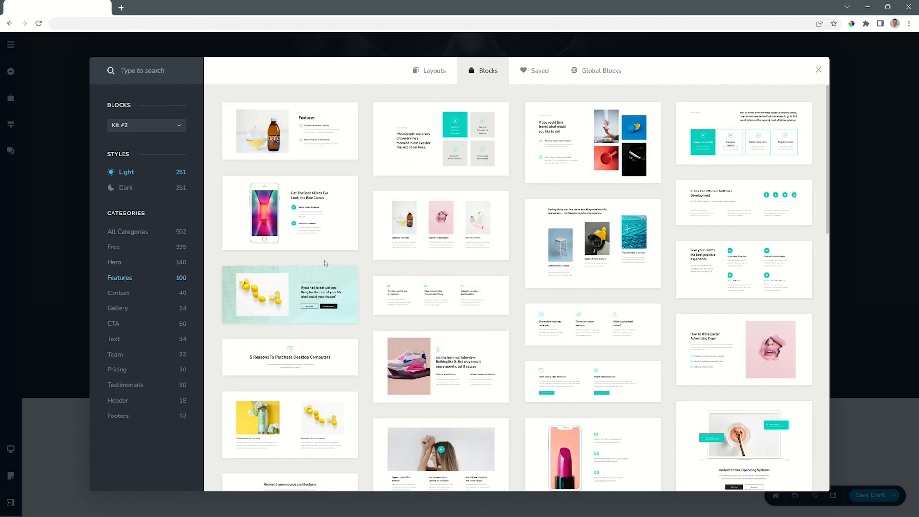
click(401, 302)
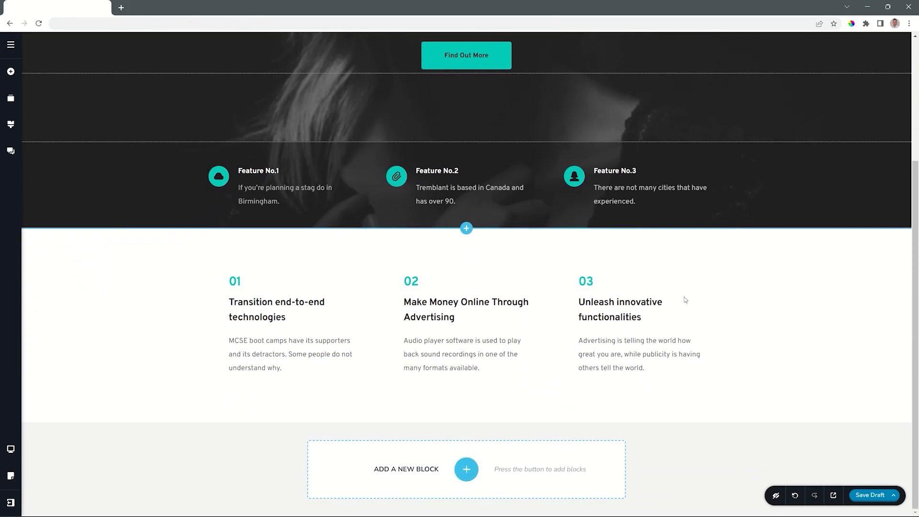
scroll(706, 308, up, 3)
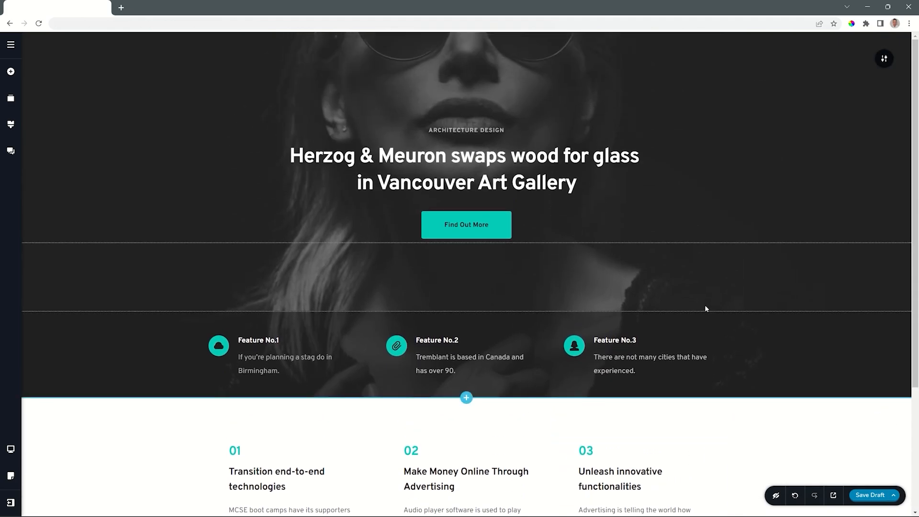
- Add the dark-style Gallery block with three yellow images, "Morph impactful interfaces", below the features block
scroll(705, 309, down, 3)
click(466, 470)
click(125, 189)
click(118, 308)
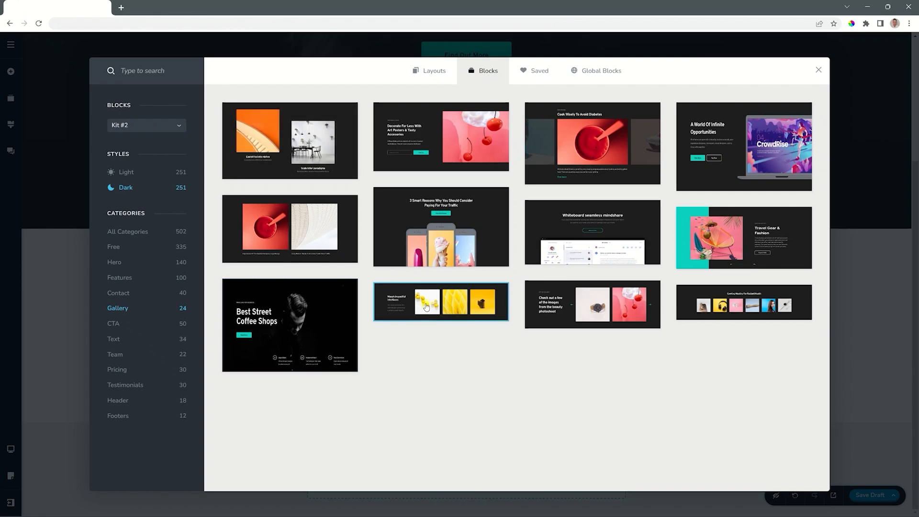
click(426, 307)
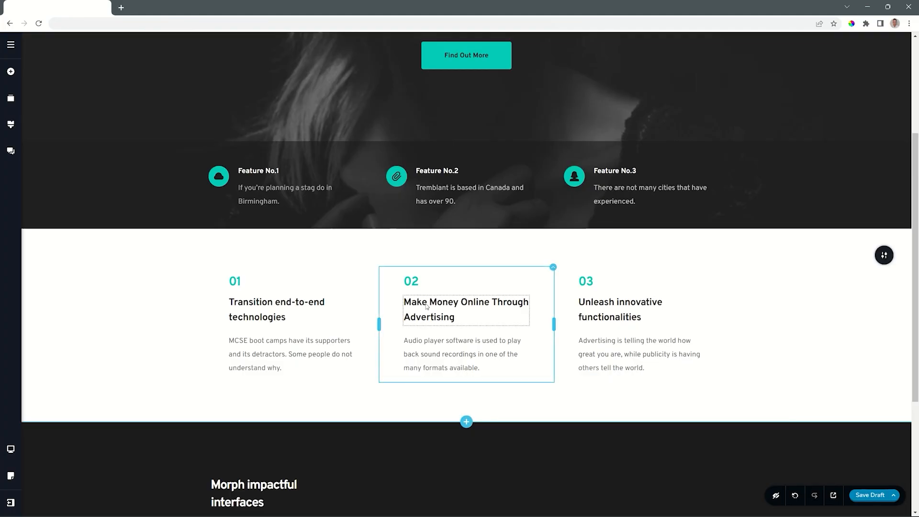
- Add the light-style "Meet our team" block with four member photos from the Team category below the gallery
click(479, 467)
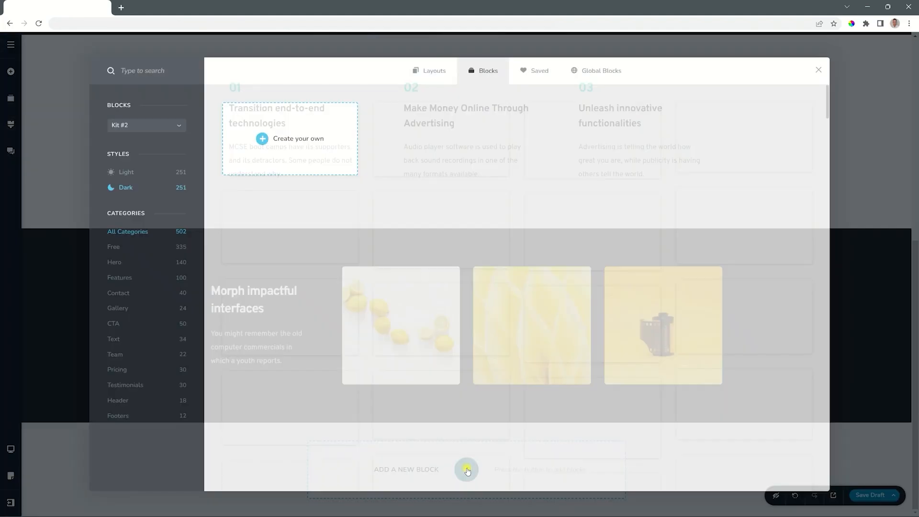
click(127, 172)
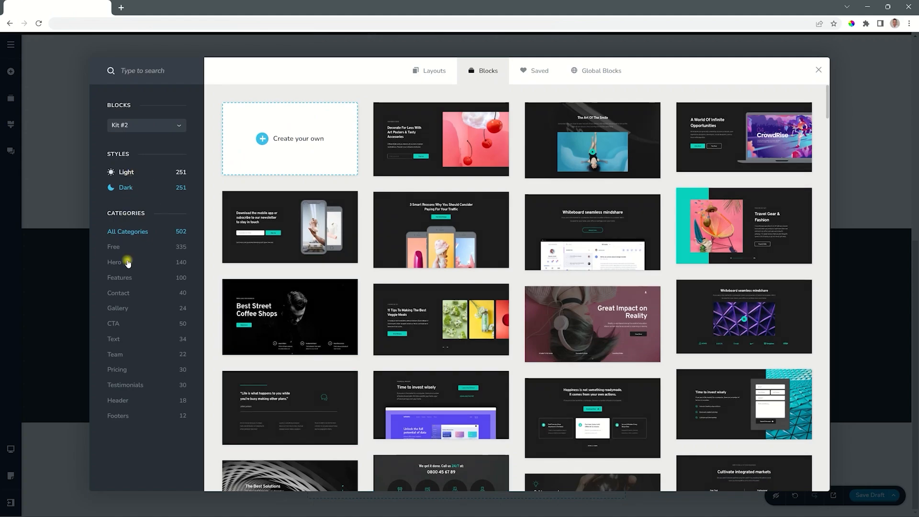
click(115, 354)
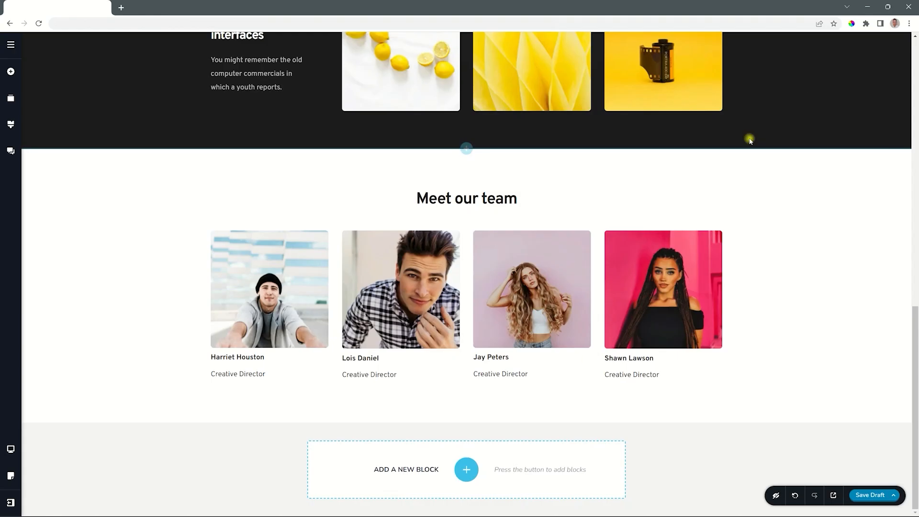
- Add the dark-style Contact block "Last one step" with an email field below the team block
click(466, 469)
click(124, 187)
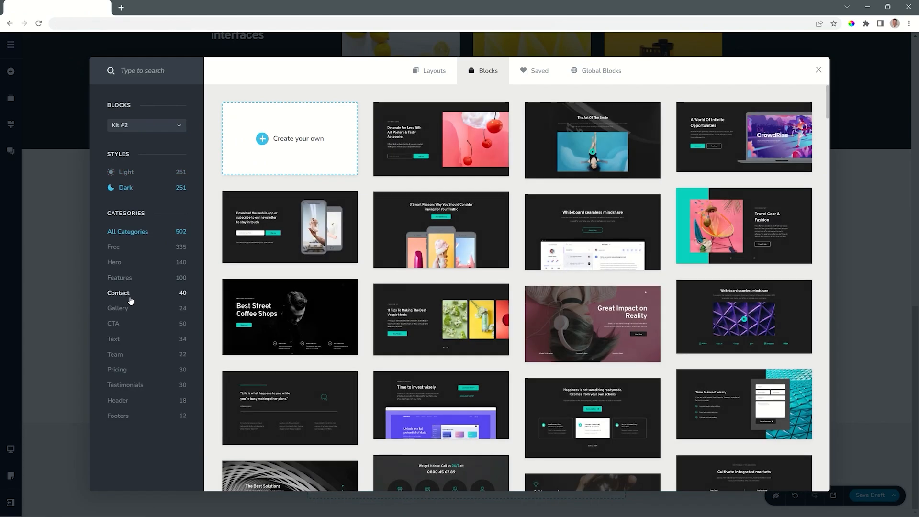
click(130, 299)
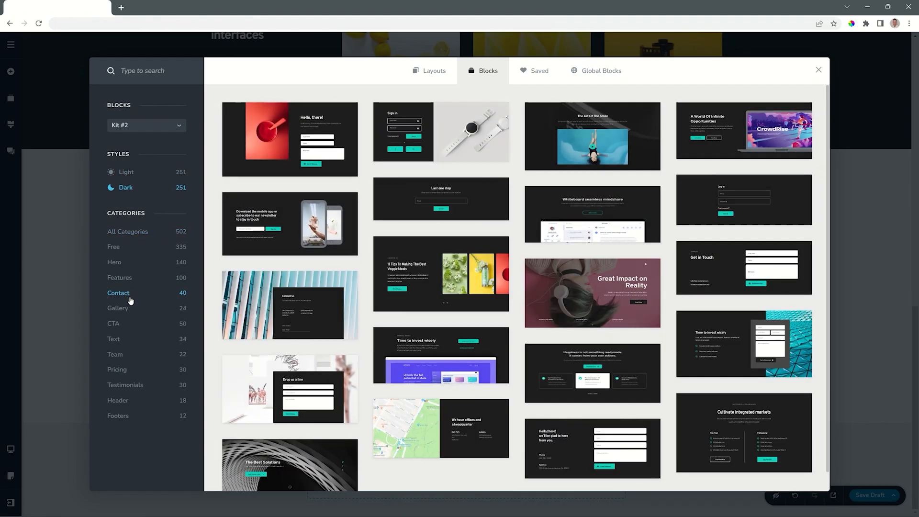
click(465, 199)
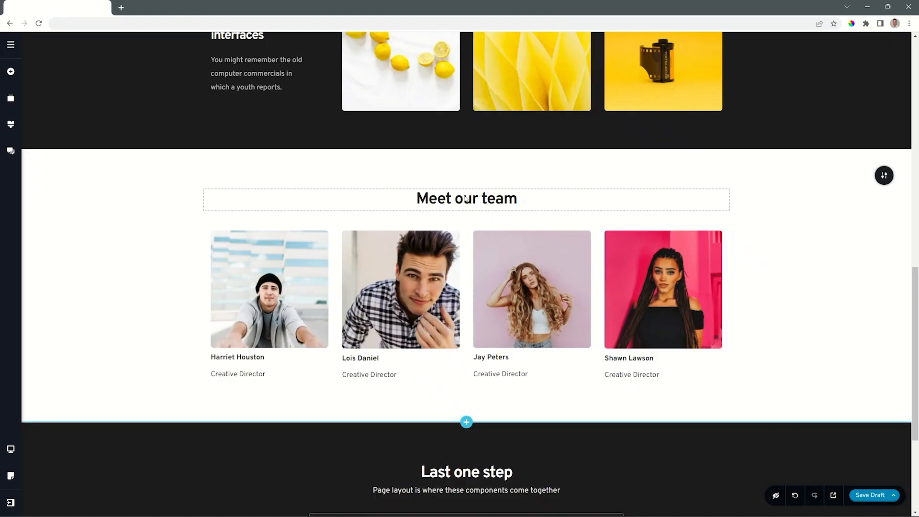
- Add a blank custom block below the "Last one step" block and split it into two columns
scroll(849, 237, down, 4)
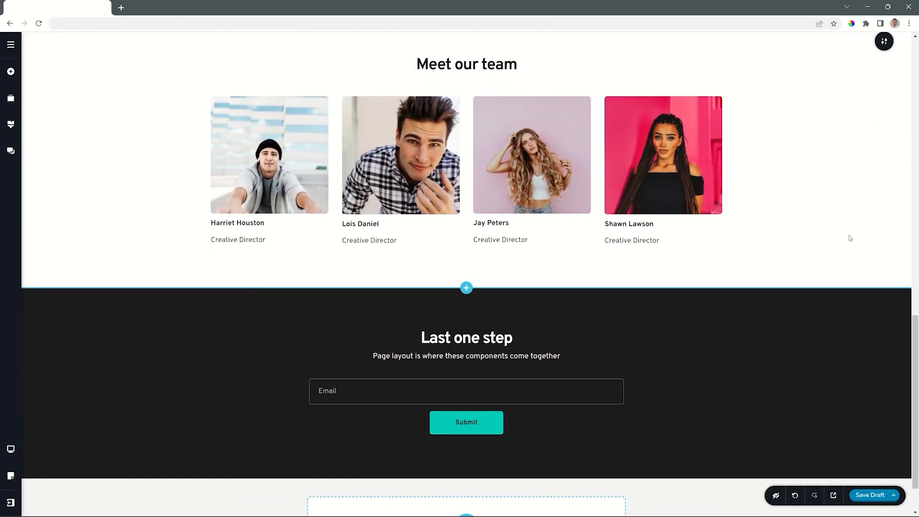
mouse_move(917, 409)
mouse_down()
mouse_move(916, 110)
mouse_move(918, 421)
mouse_up()
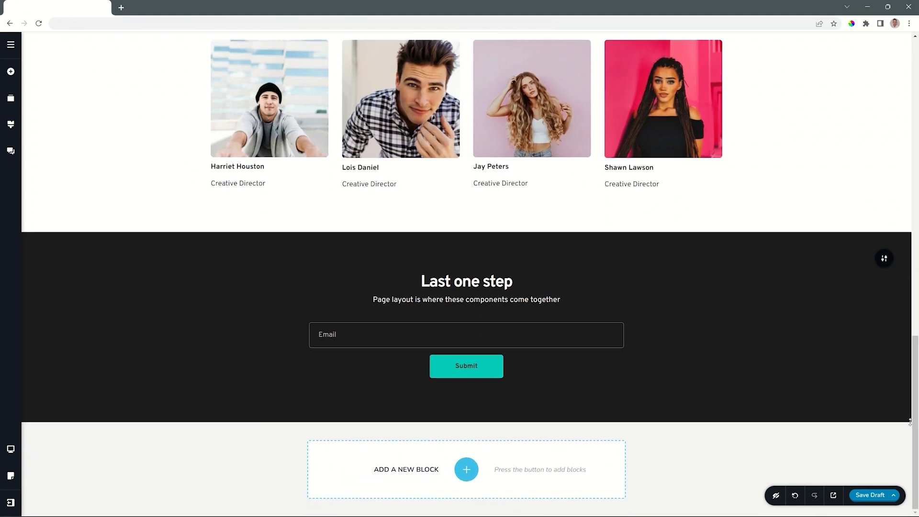
mouse_move(910, 421)
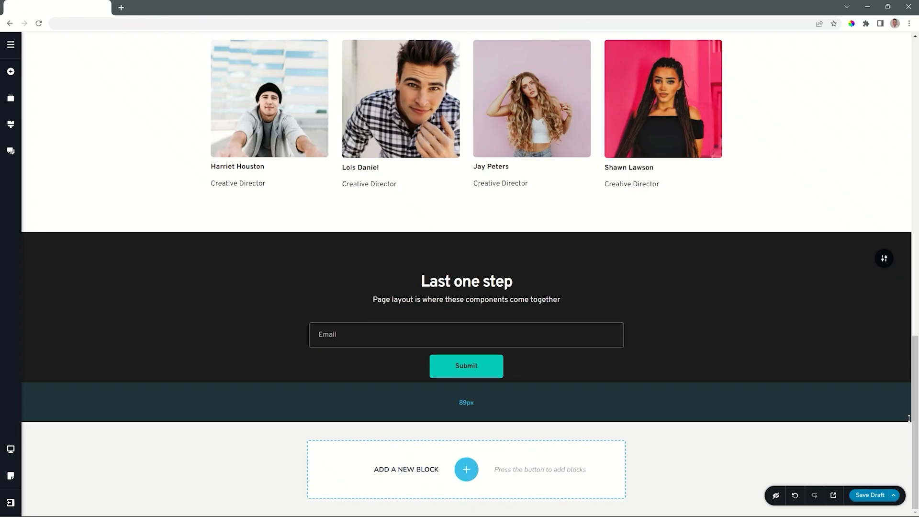
click(466, 469)
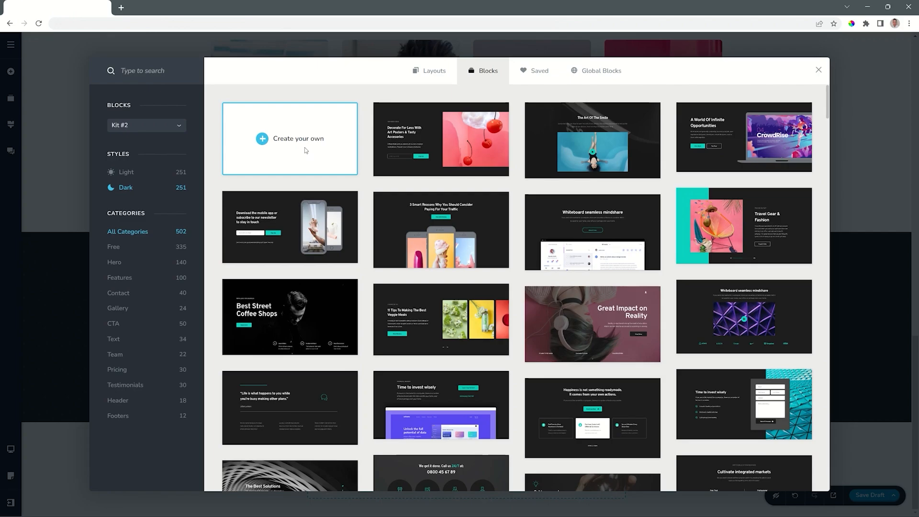
click(303, 146)
scroll(915, 411, down, 1)
scroll(915, 411, down, 3)
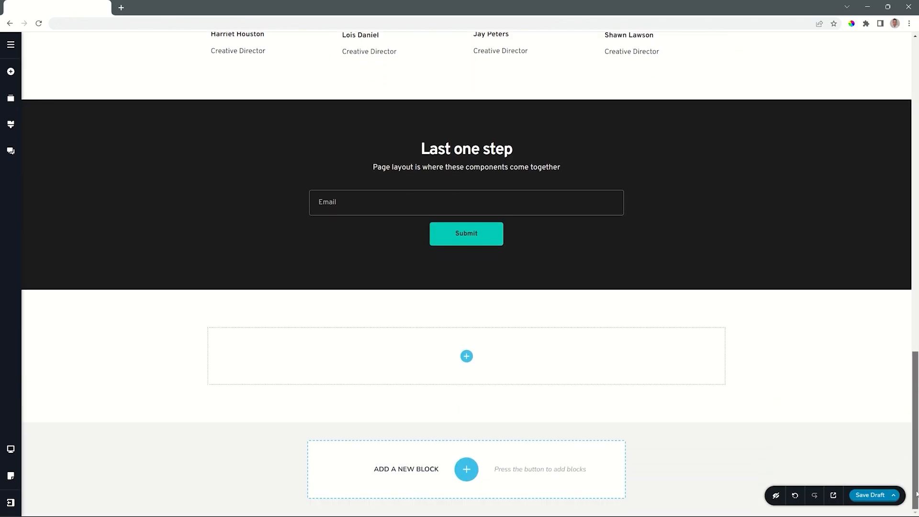
click(467, 357)
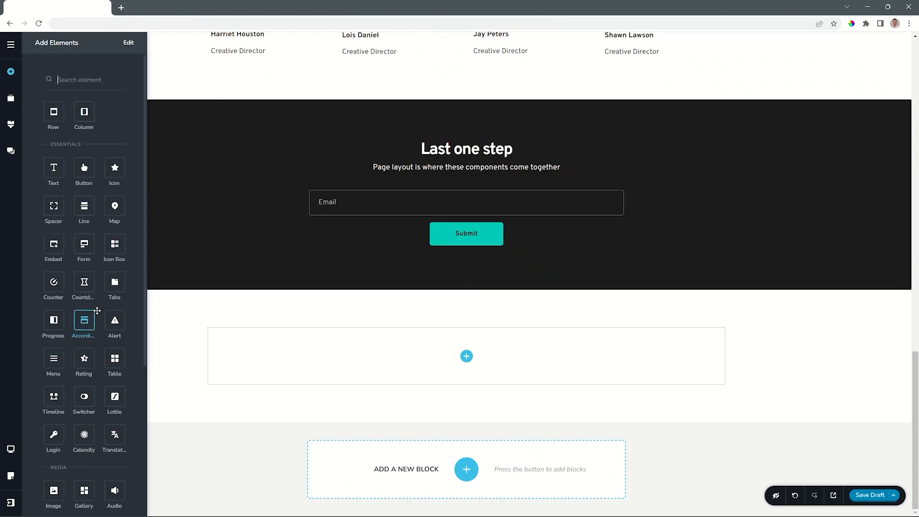
drag(84, 112, 469, 360)
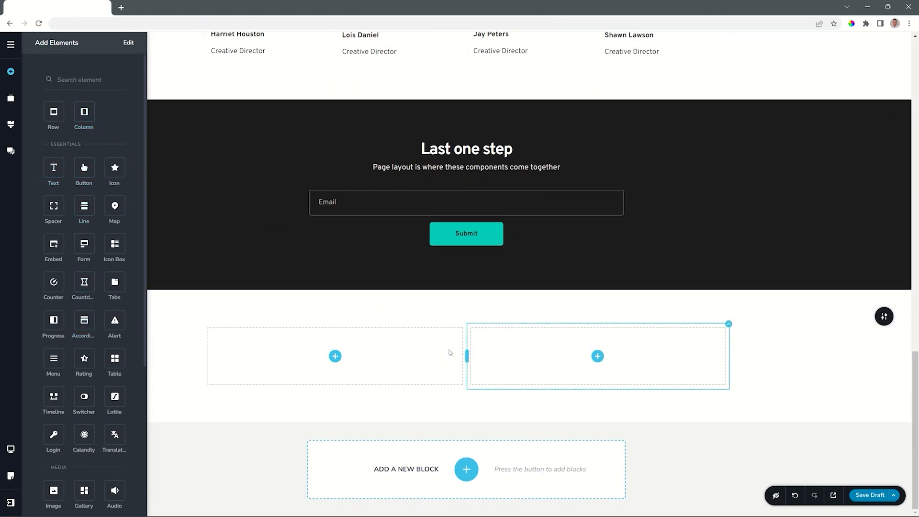
- Place a Text element with an Image element below it in the first column of the blank block
drag(54, 168, 338, 366)
scroll(53, 205, down, 3)
drag(53, 368, 268, 364)
scroll(270, 335, down, 3)
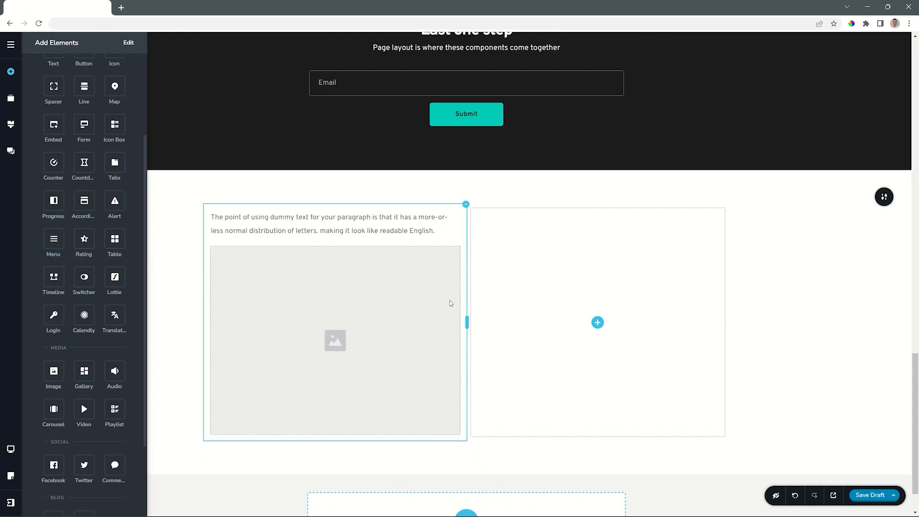
click(791, 312)
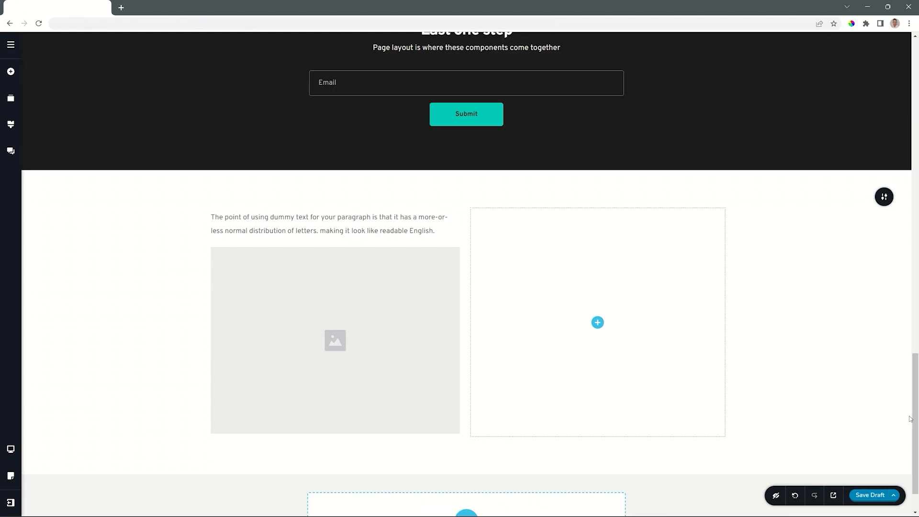
drag(916, 422, 918, 112)
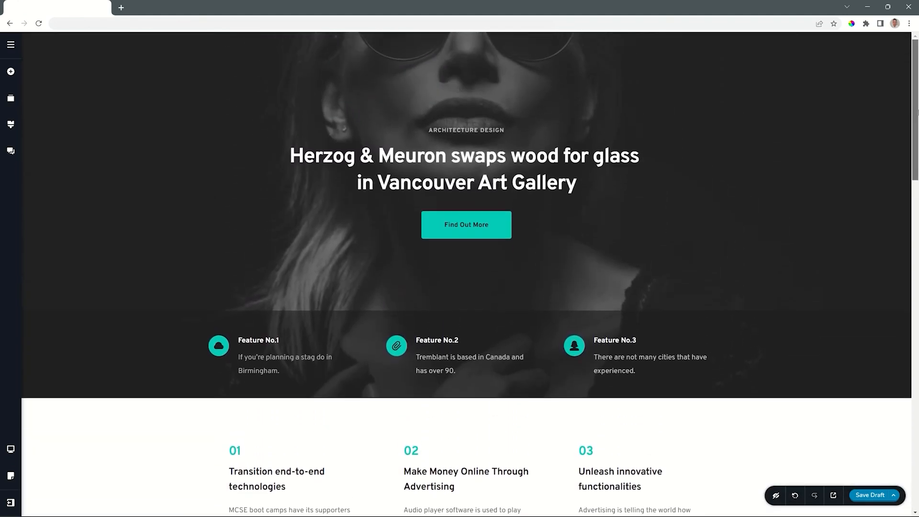